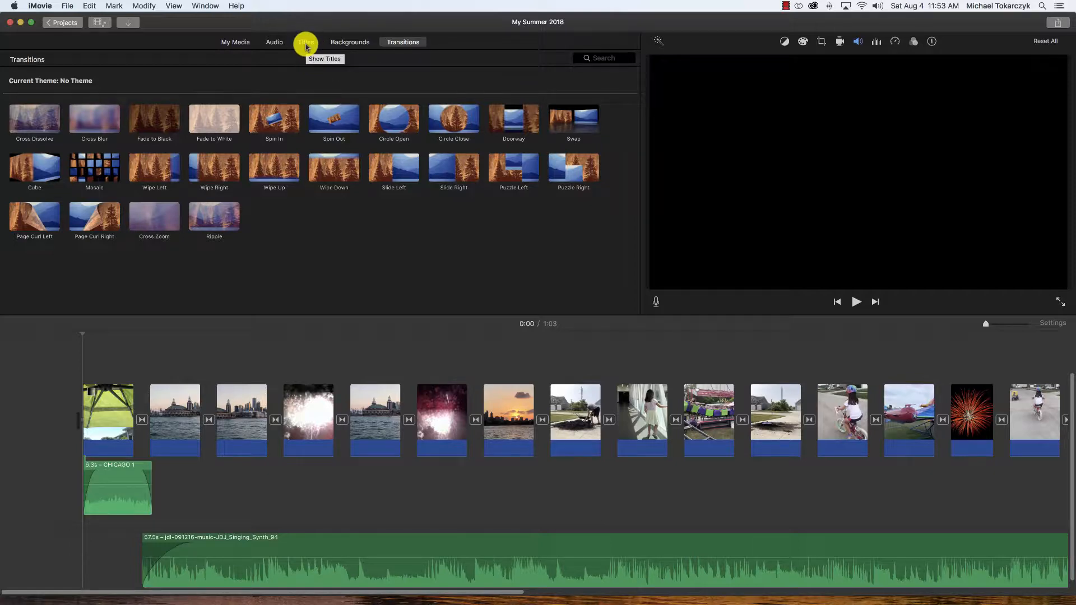
# - Add a Standard title at the beginning of the timeline and replace all three of its text lines with "MY OWN TEXT"
pyautogui.click(306, 43)
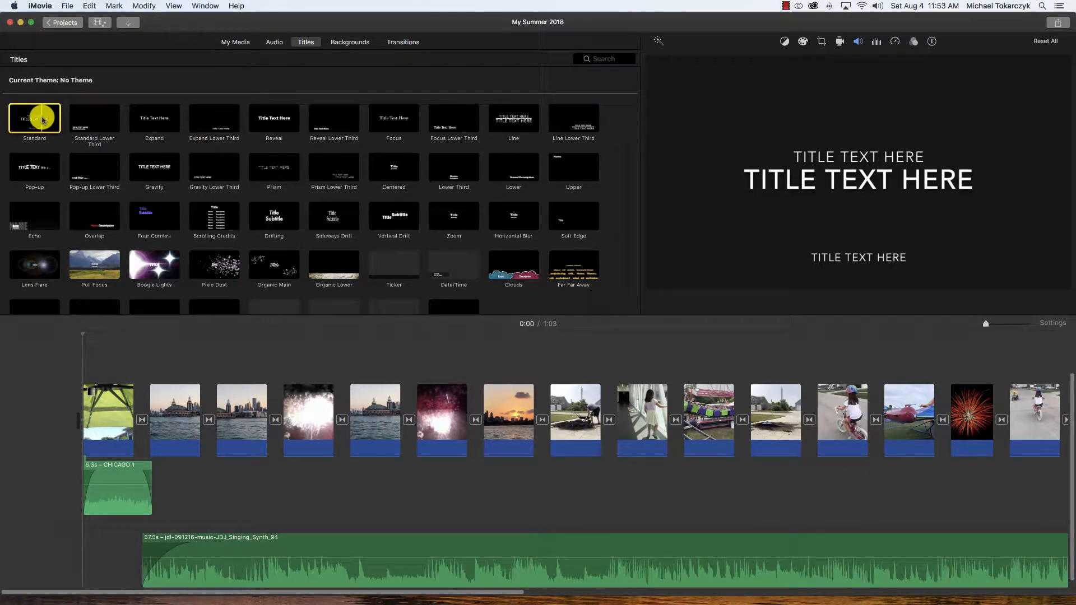
pyautogui.moveTo(42, 120); pyautogui.dragTo(54, 398)
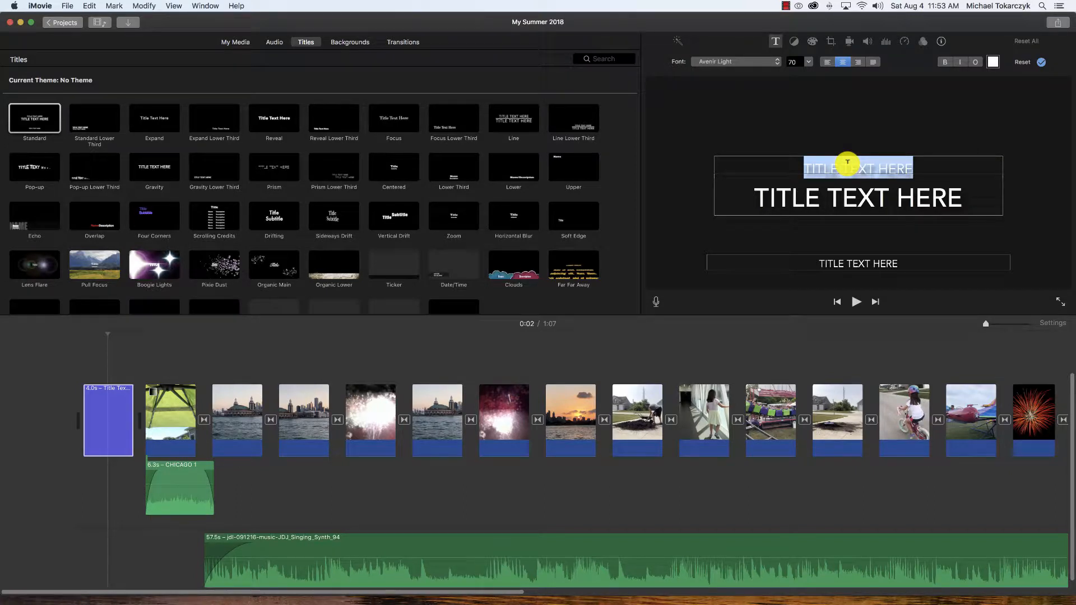
pyautogui.write('MY OWN TEXT')
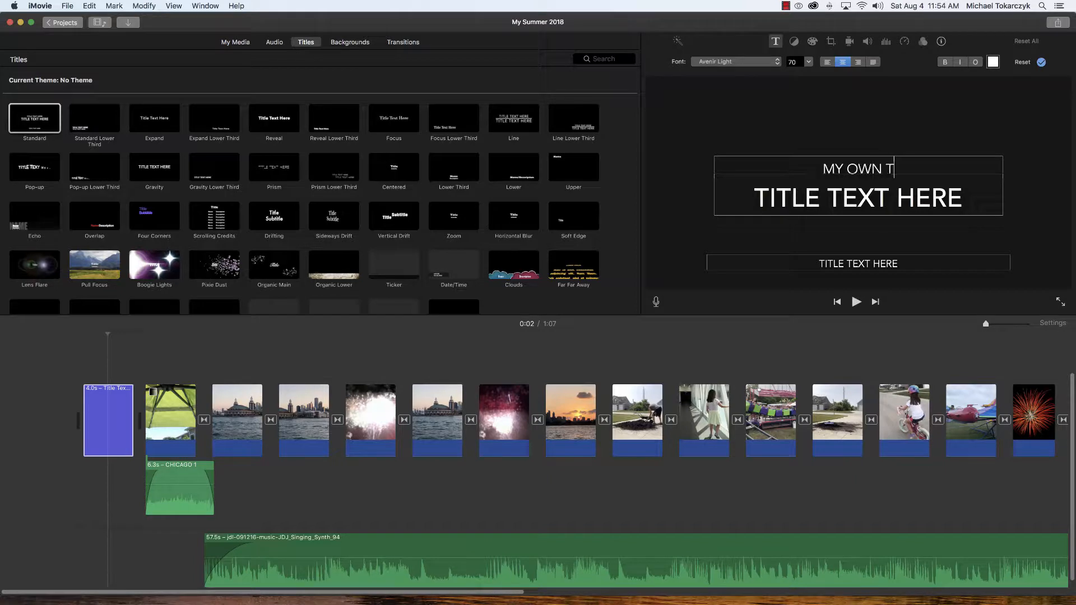
pyautogui.click(822, 200)
pyautogui.write('MY OWN TEXT')
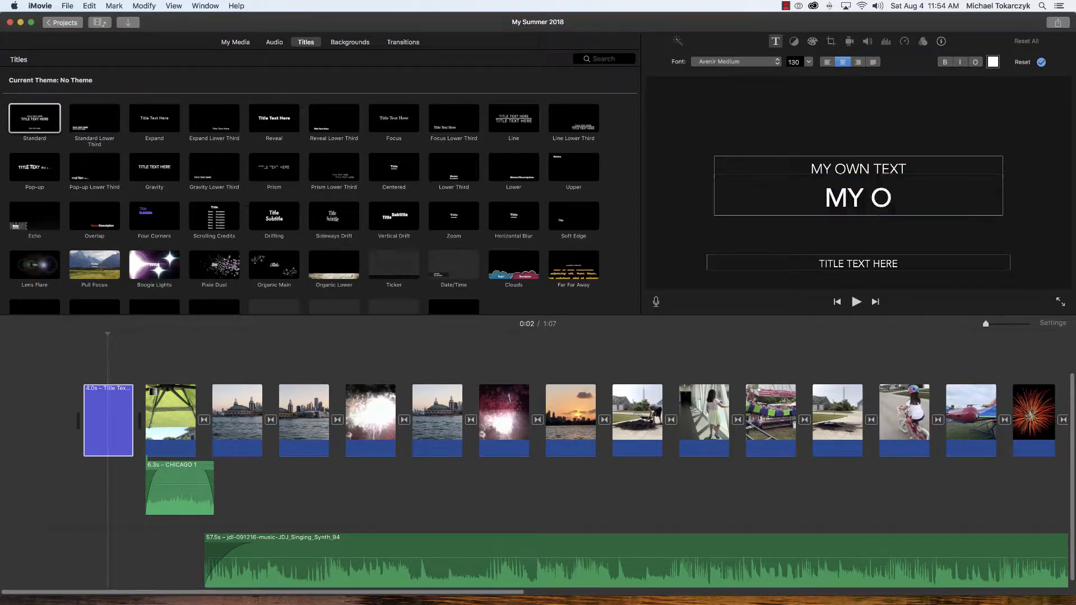
pyautogui.click(853, 261)
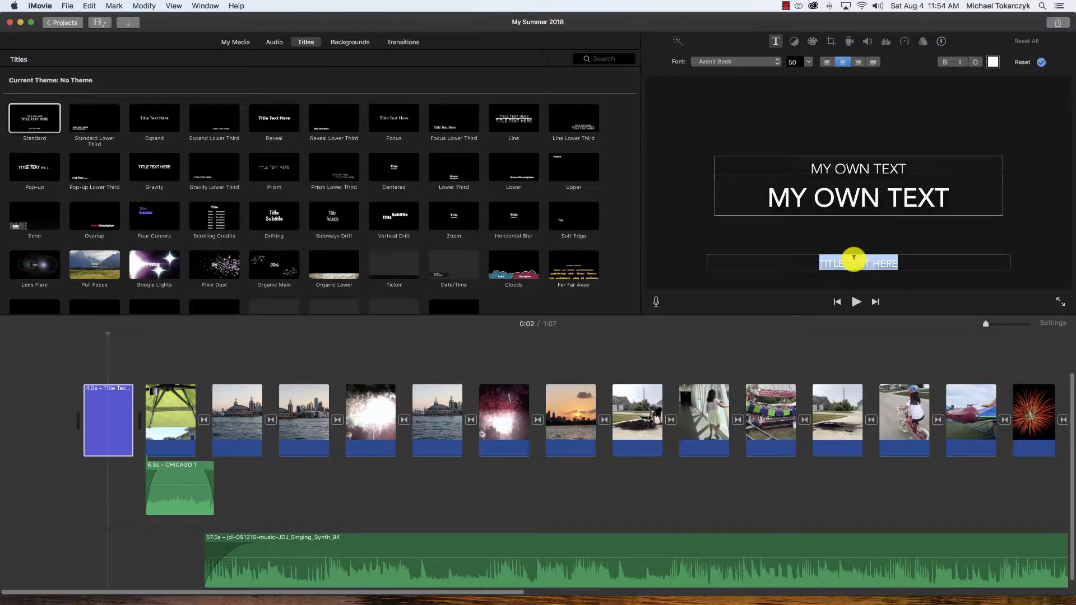
pyautogui.write('MY OWN TEXT')
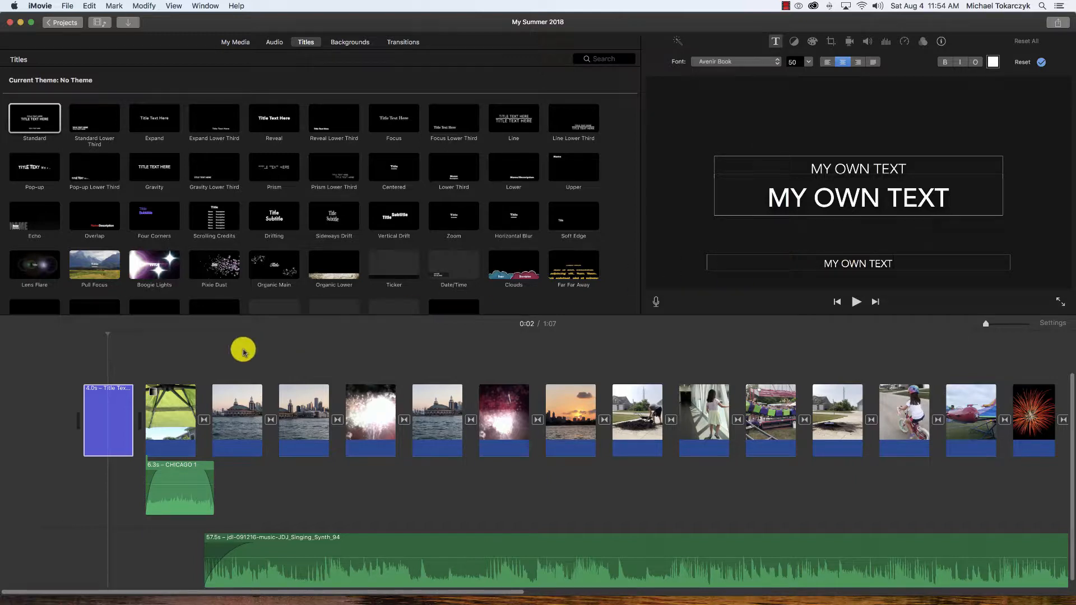
# - Play back the opening title from the start of the timeline and stop the playback
pyautogui.scroll(1, 243, 350)
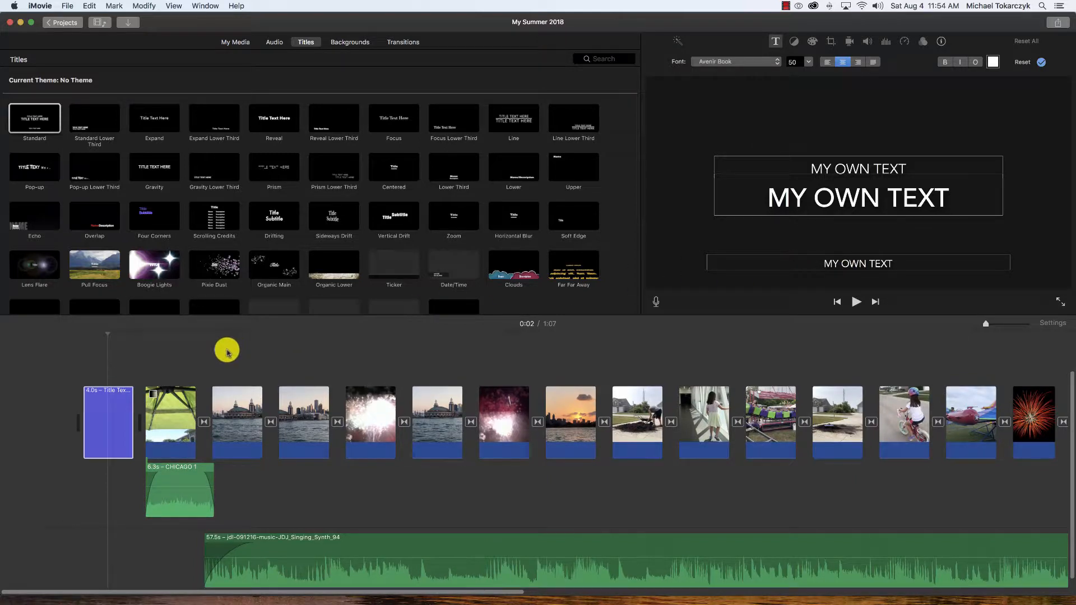
pyautogui.click(84, 373)
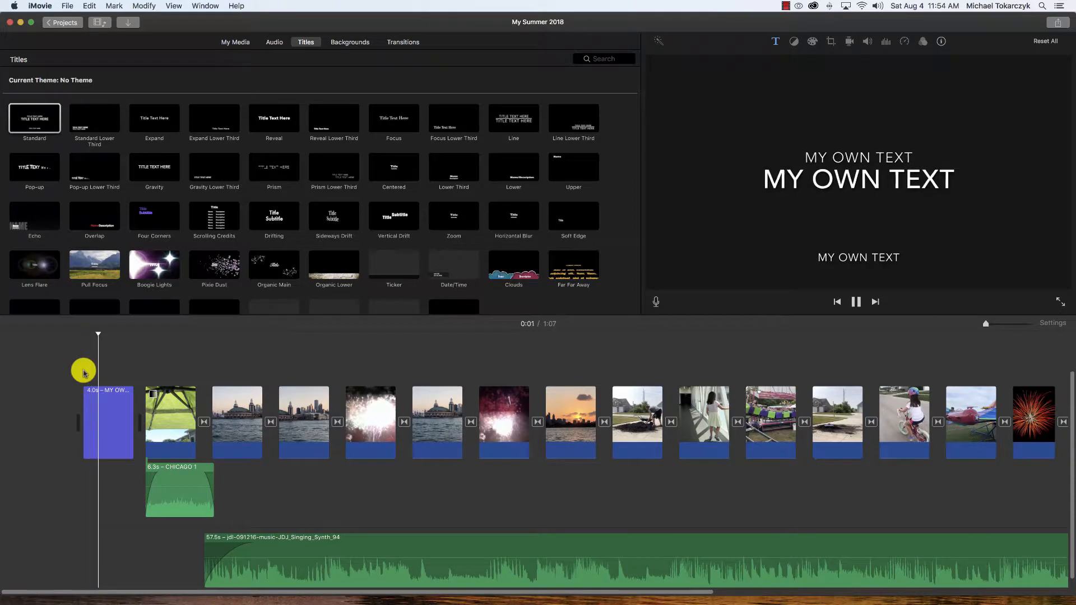
pyautogui.press('space')
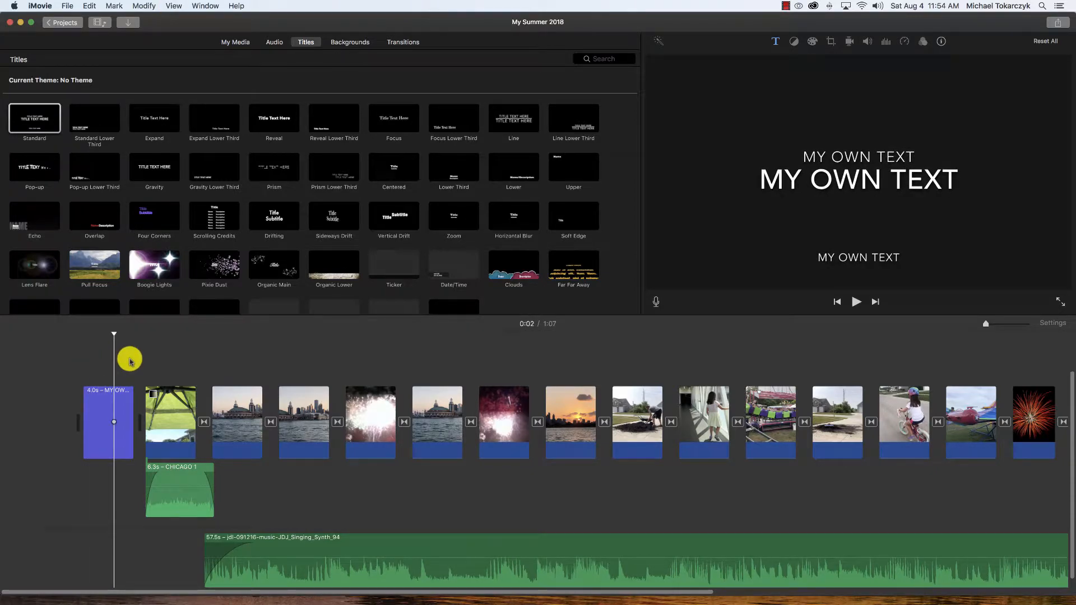
# - Try the title as an overlay on the first video clip, preview it, and undo the move
pyautogui.click(123, 401)
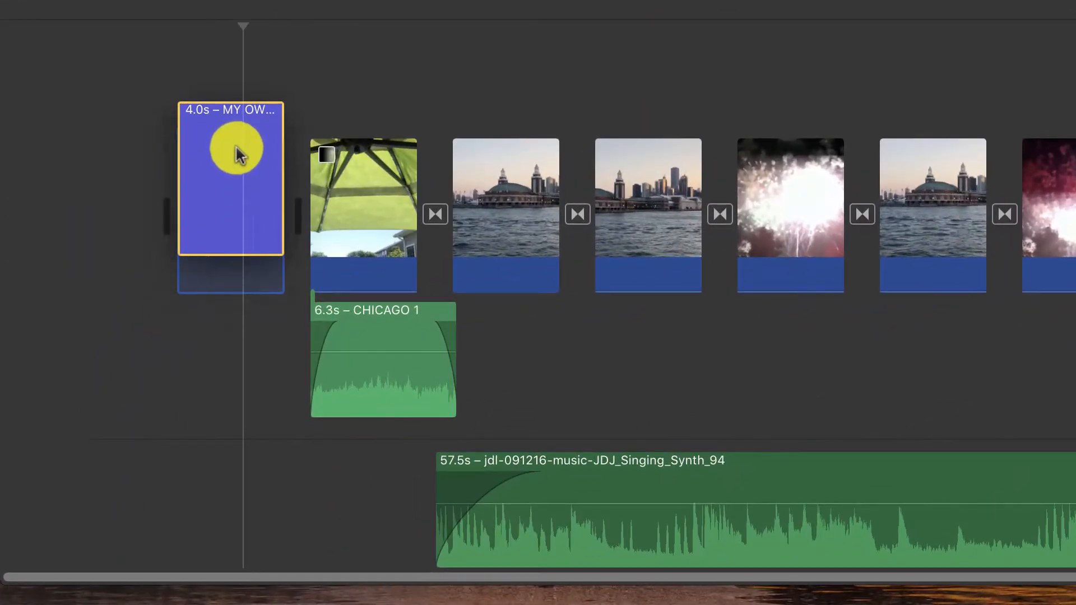
pyautogui.moveTo(240, 155); pyautogui.dragTo(282, 118)
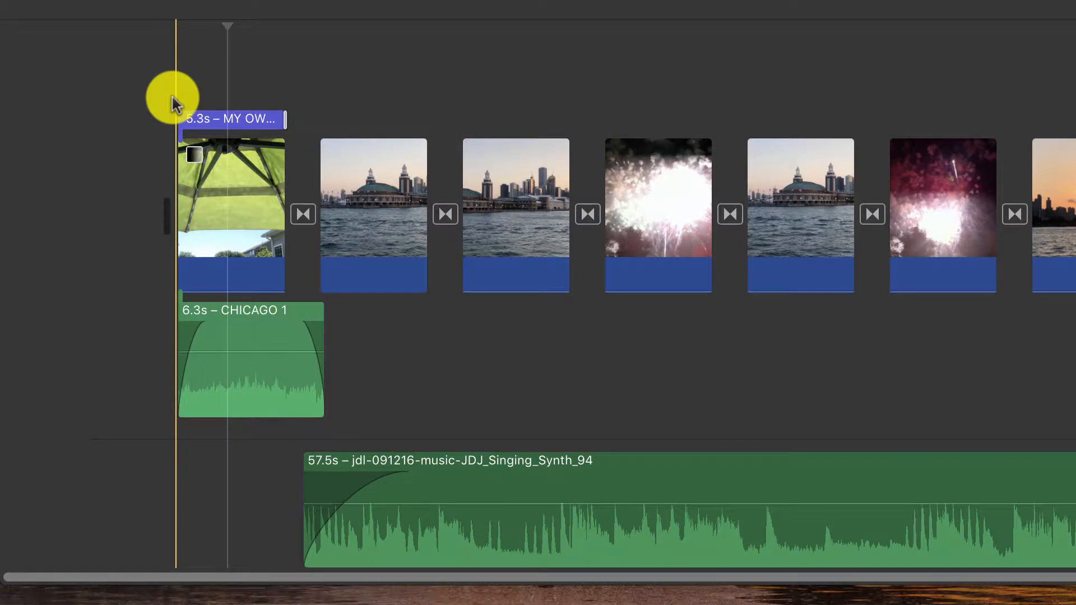
pyautogui.press('space')
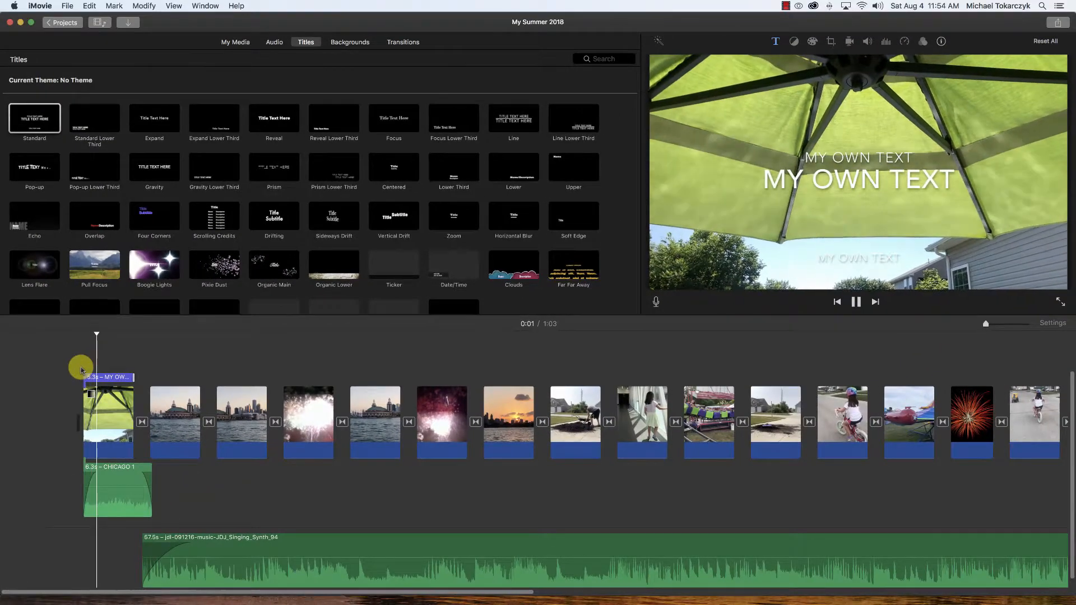
pyautogui.press('space')
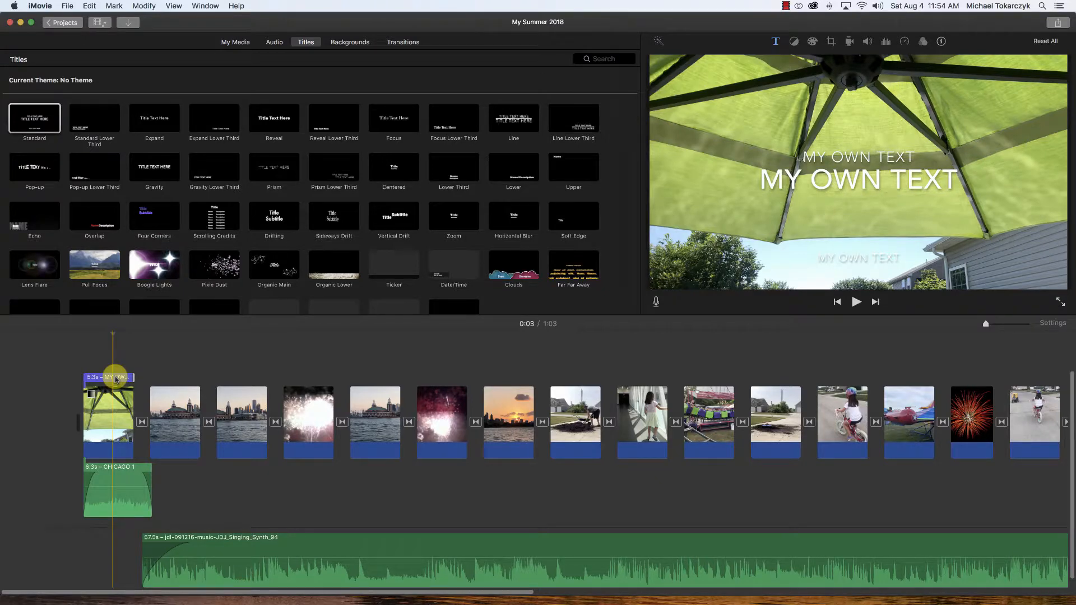
pyautogui.press('super+z')
pyautogui.press('super+z')
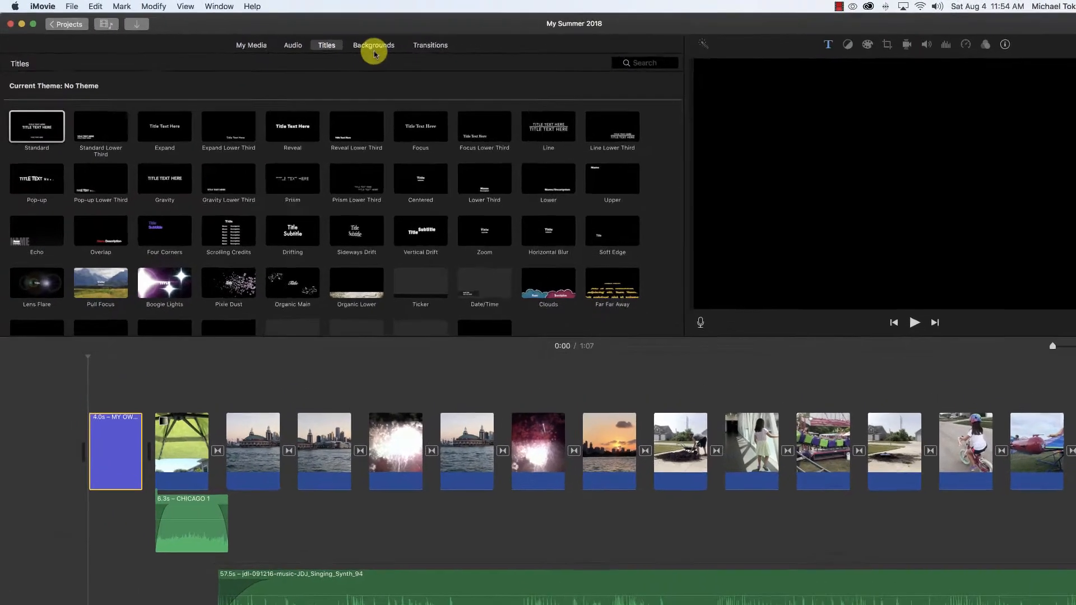
# - Preview the backgrounds and add the Paper background at the start of the timeline, before the title
pyautogui.click(375, 50)
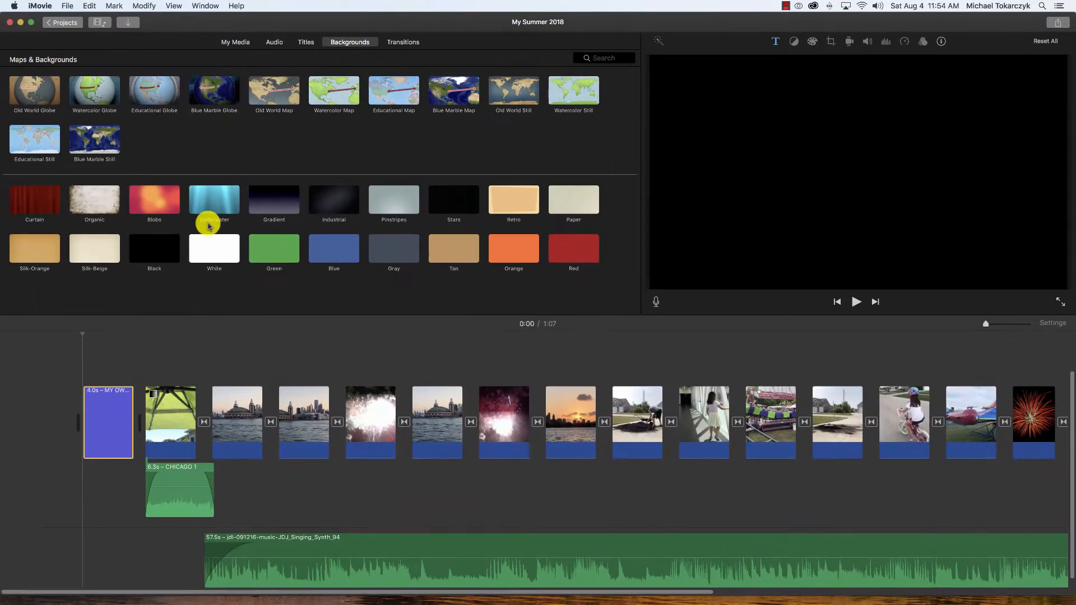
pyautogui.click(38, 201)
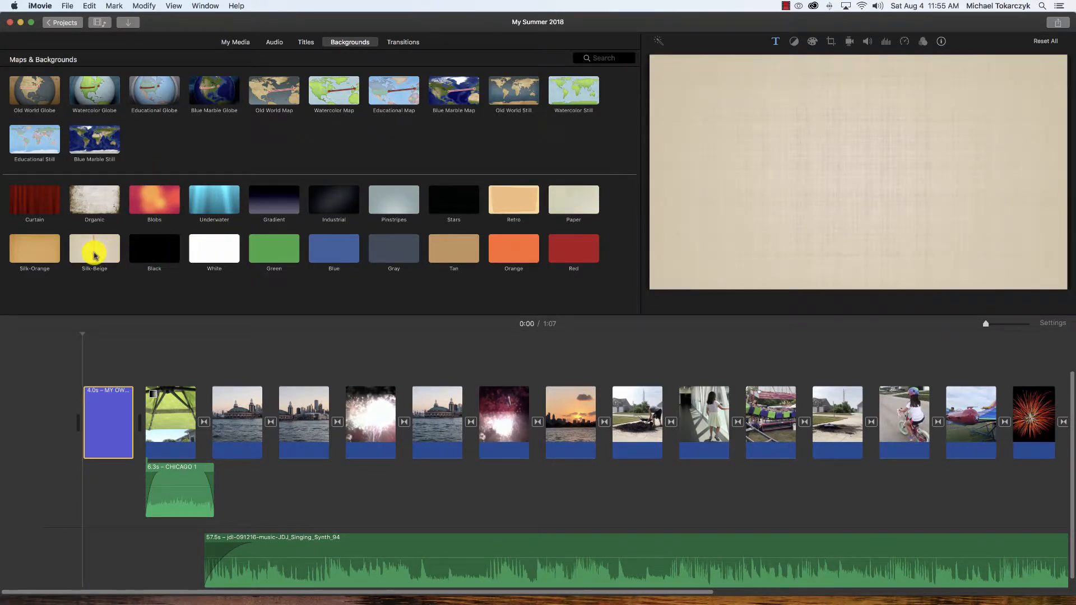
pyautogui.click(565, 199)
pyautogui.moveTo(566, 199)
pyautogui.mouseDown()
pyautogui.moveTo(308, 312)
pyautogui.moveTo(561, 203)
pyautogui.mouseUp()
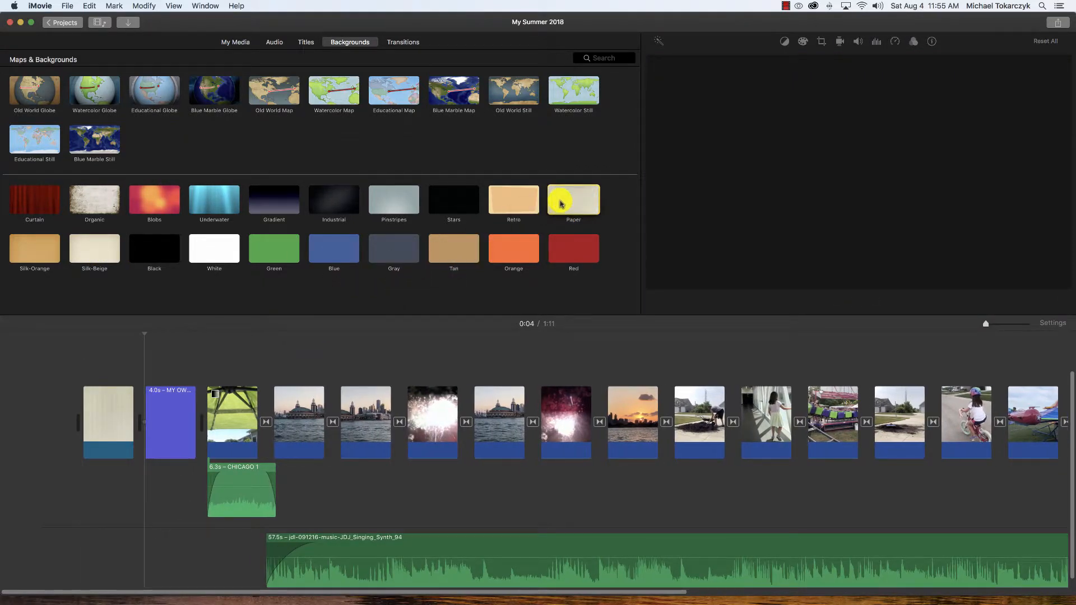
# - Try adding the Retro, Pinstripes and Stars backgrounds between the Paper clip and the title, removing each one again
pyautogui.doubleClick(520, 203)
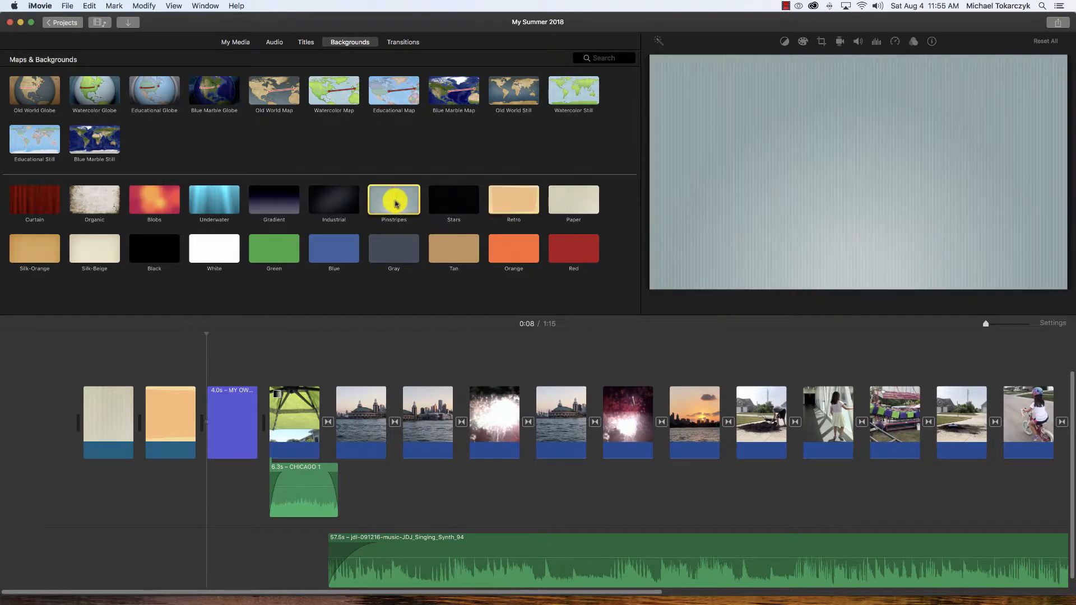
pyautogui.doubleClick(396, 204)
pyautogui.press('super+z')
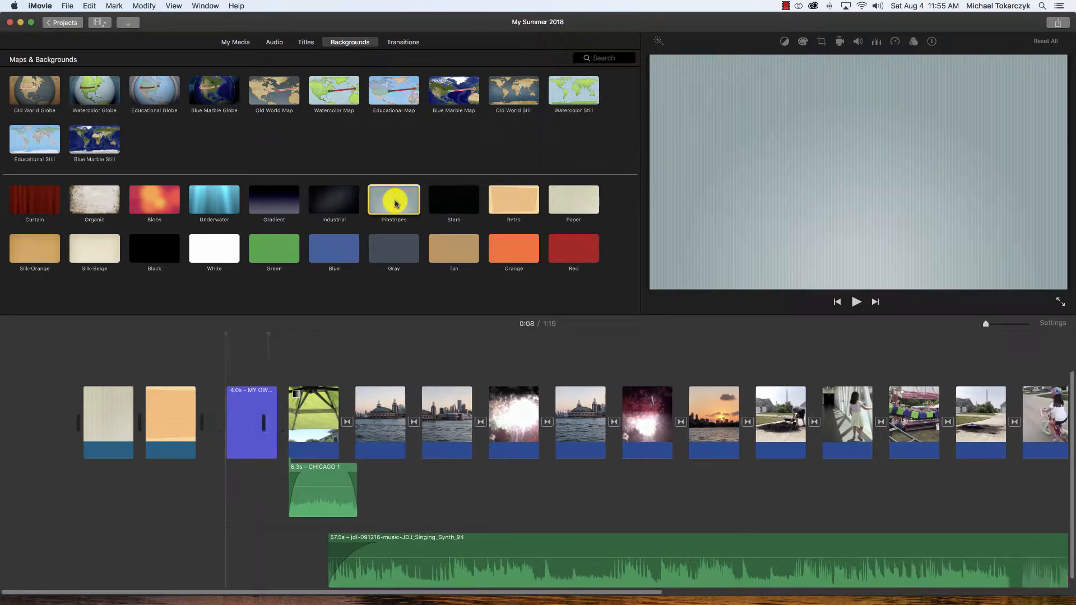
pyautogui.press('super+z')
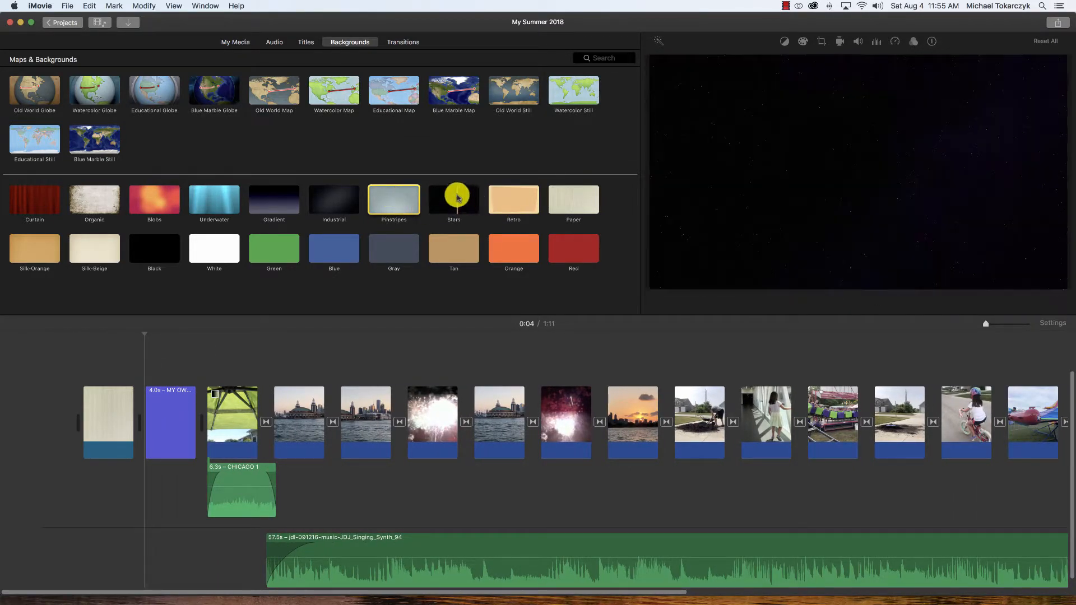
pyautogui.moveTo(456, 196); pyautogui.dragTo(138, 404)
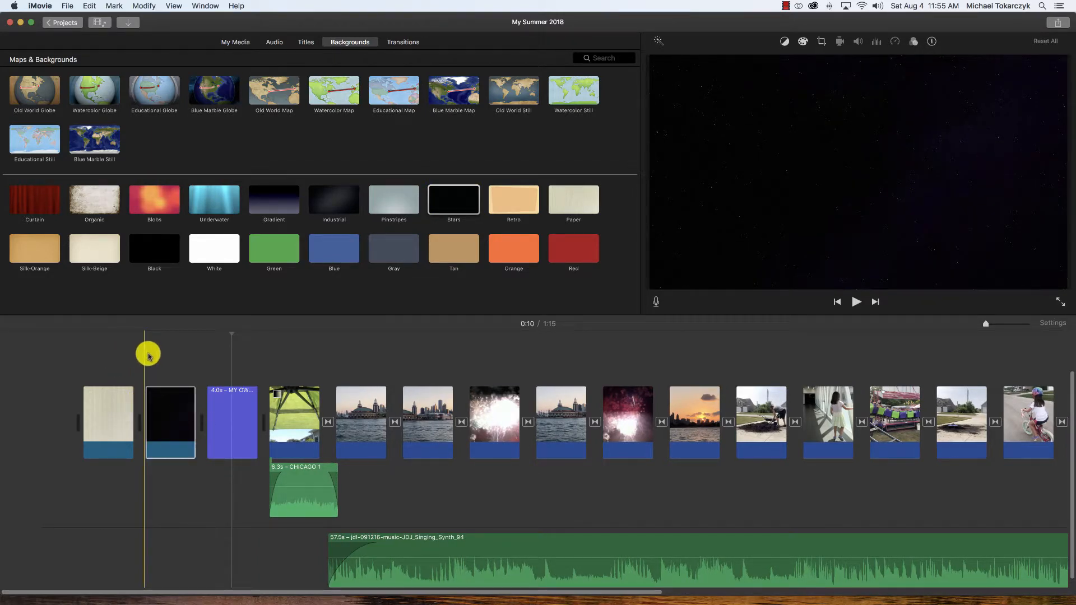
pyautogui.press('Delete')
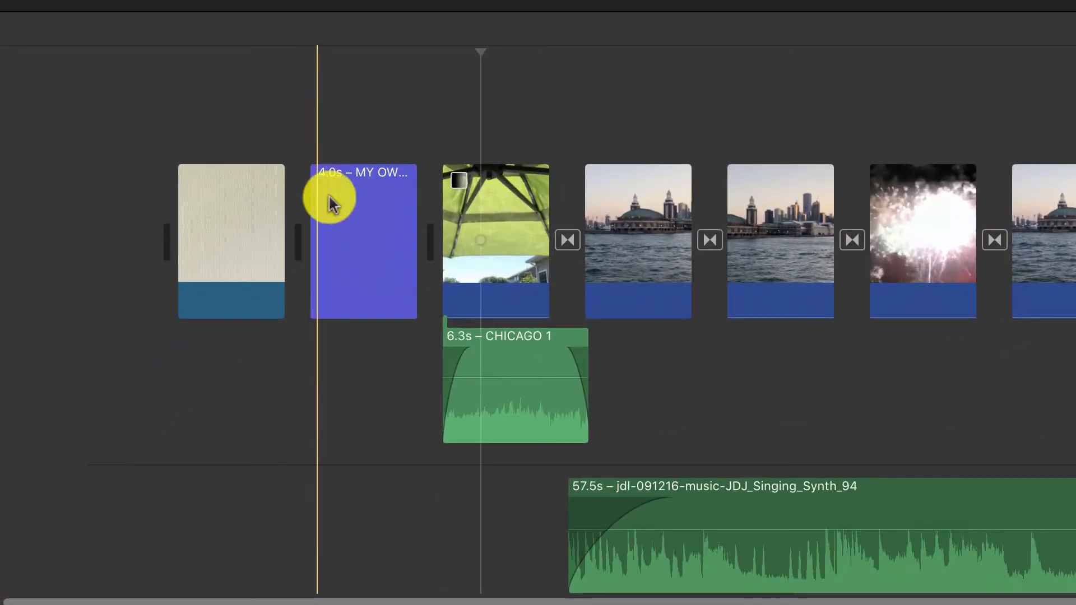
# - Move the "MY OWN TEXT" title onto the Paper background clip as an overlay and open its text for editing
pyautogui.moveTo(351, 228); pyautogui.dragTo(225, 128)
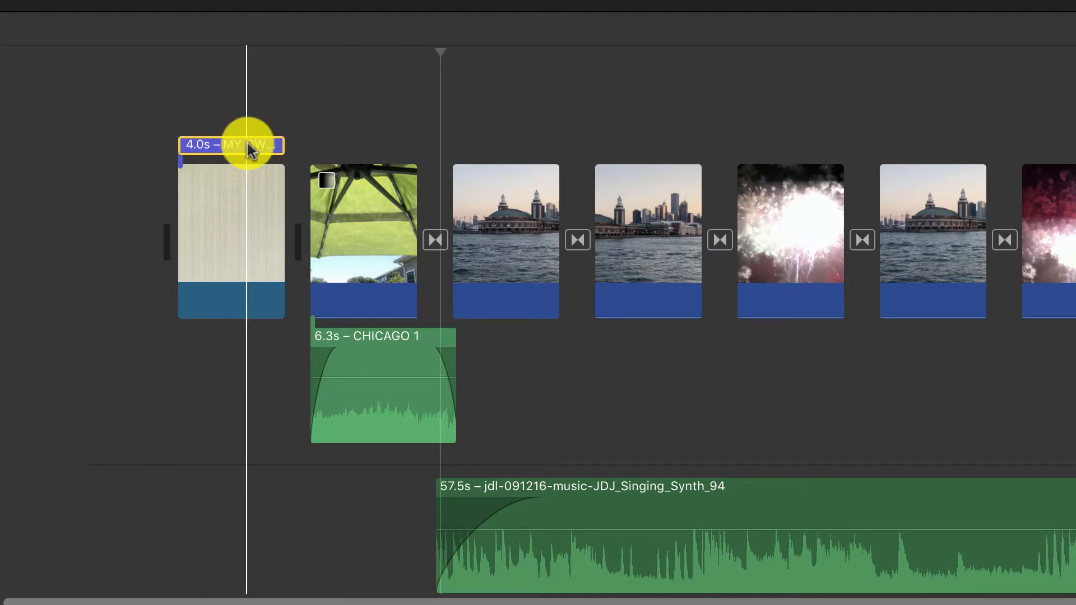
pyautogui.click(242, 150)
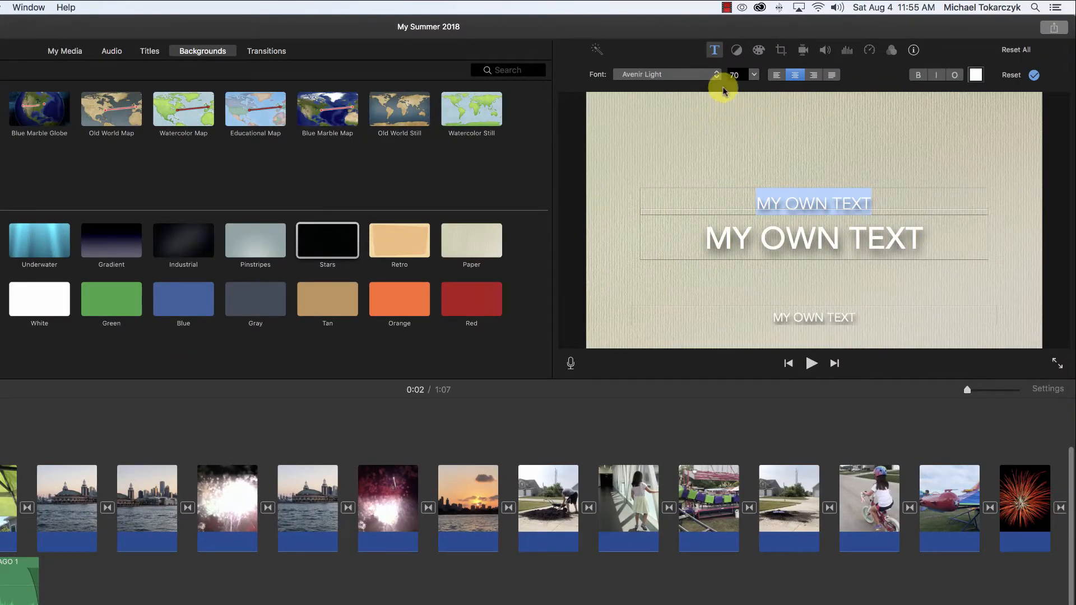
# - Look through the font and size options, and try left alignment on the title's first line before restoring centre alignment
pyautogui.click(717, 79)
pyautogui.click(717, 79)
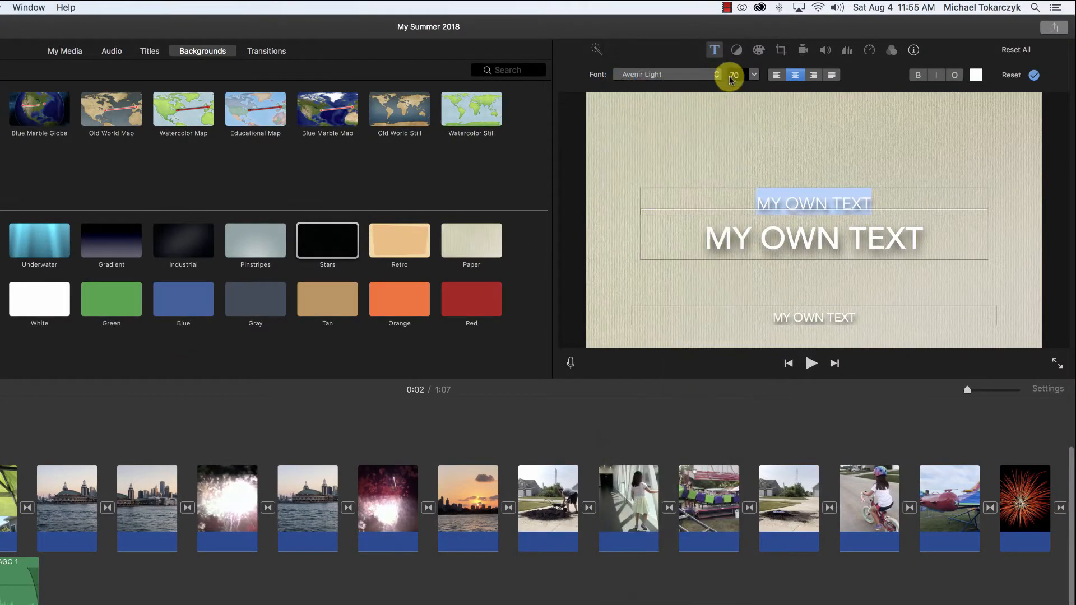
pyautogui.click(754, 75)
pyautogui.click(754, 76)
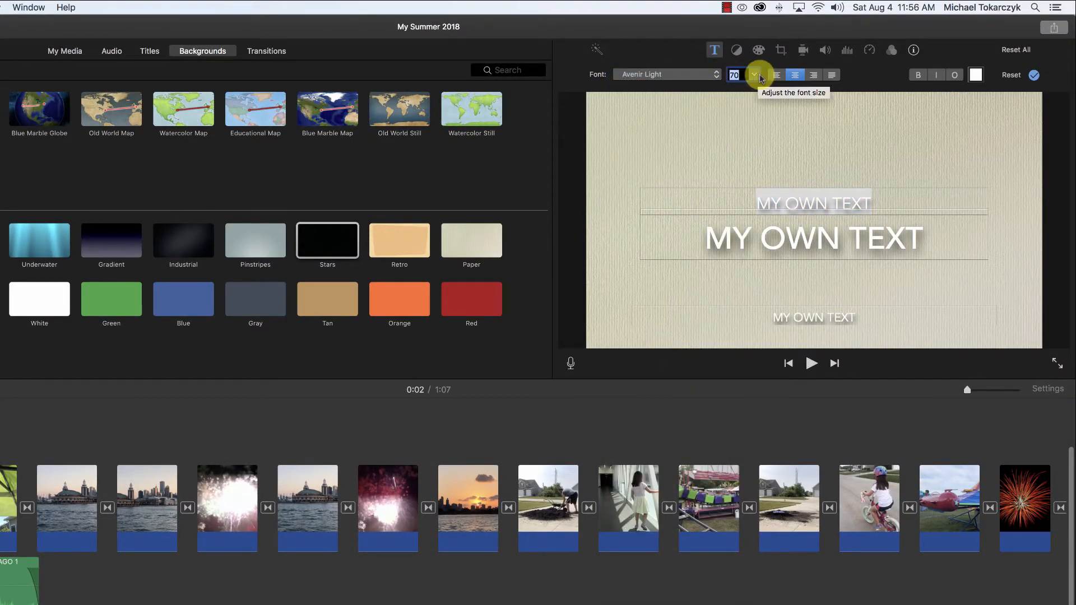
pyautogui.click(776, 75)
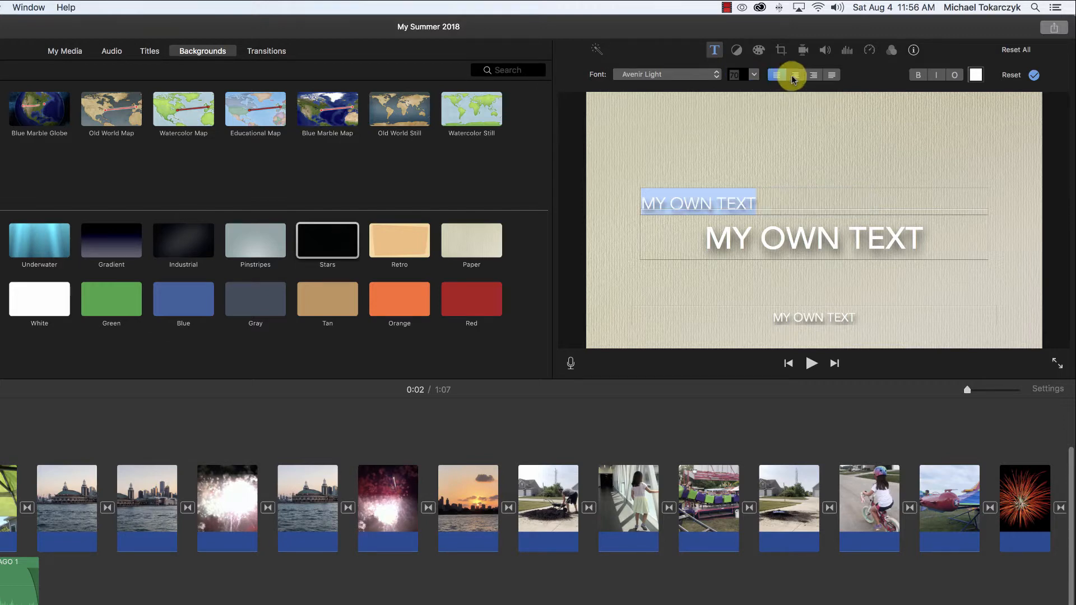
pyautogui.click(793, 76)
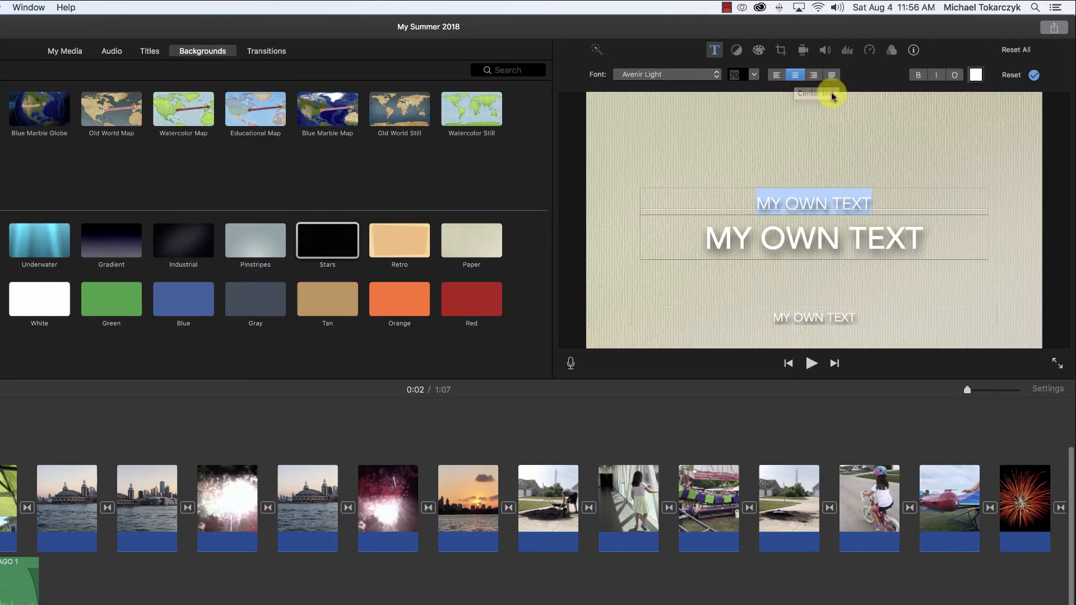
# - Try bold, italic and outline styling on the title's first line, and reset the text formatting and close the editor
pyautogui.click(917, 76)
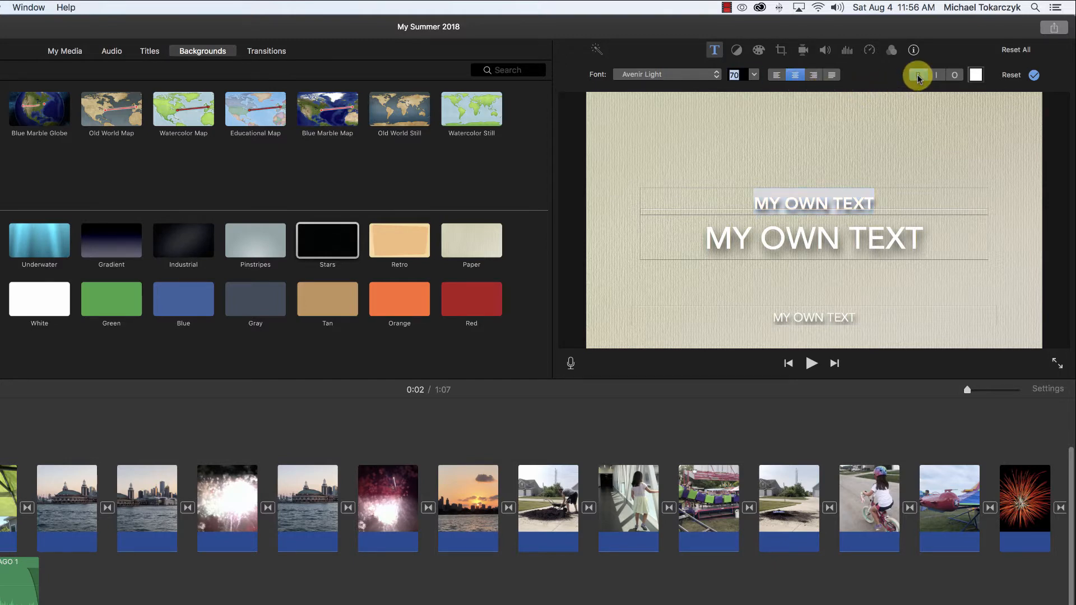
pyautogui.click(936, 77)
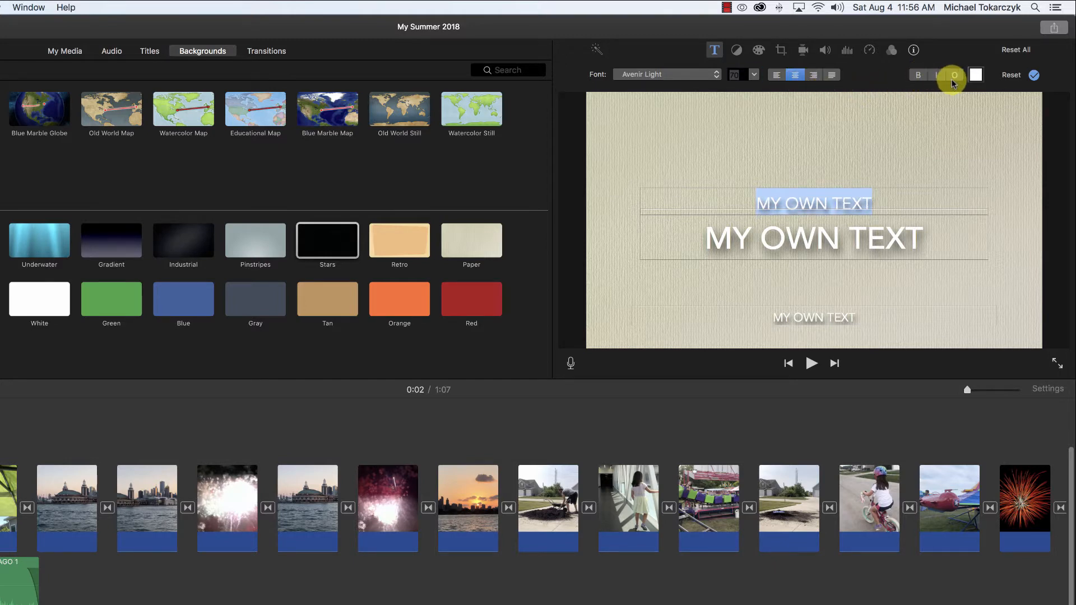
pyautogui.click(955, 76)
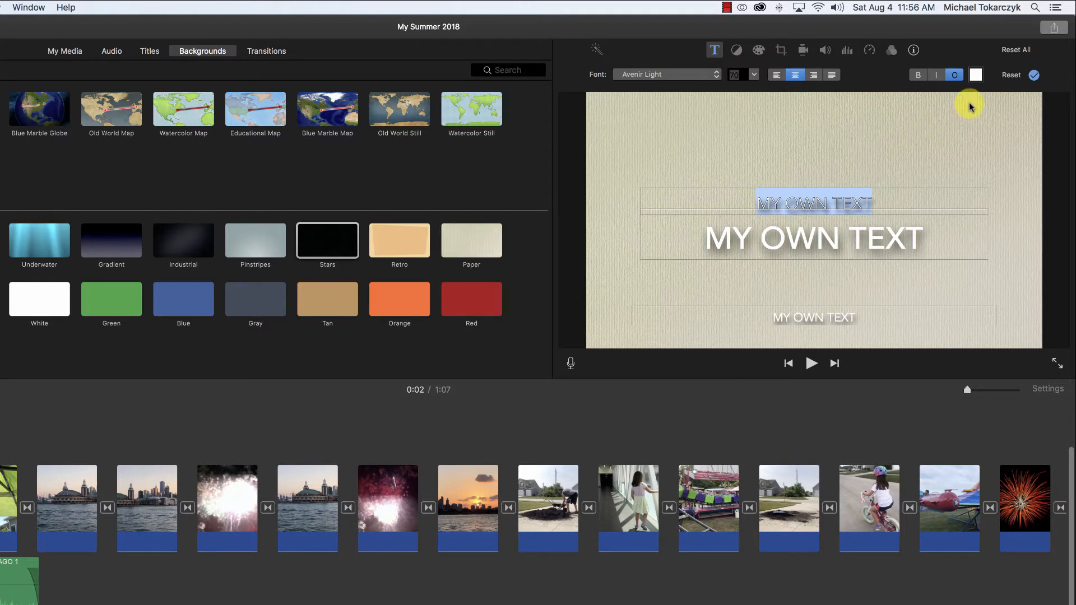
pyautogui.click(1011, 76)
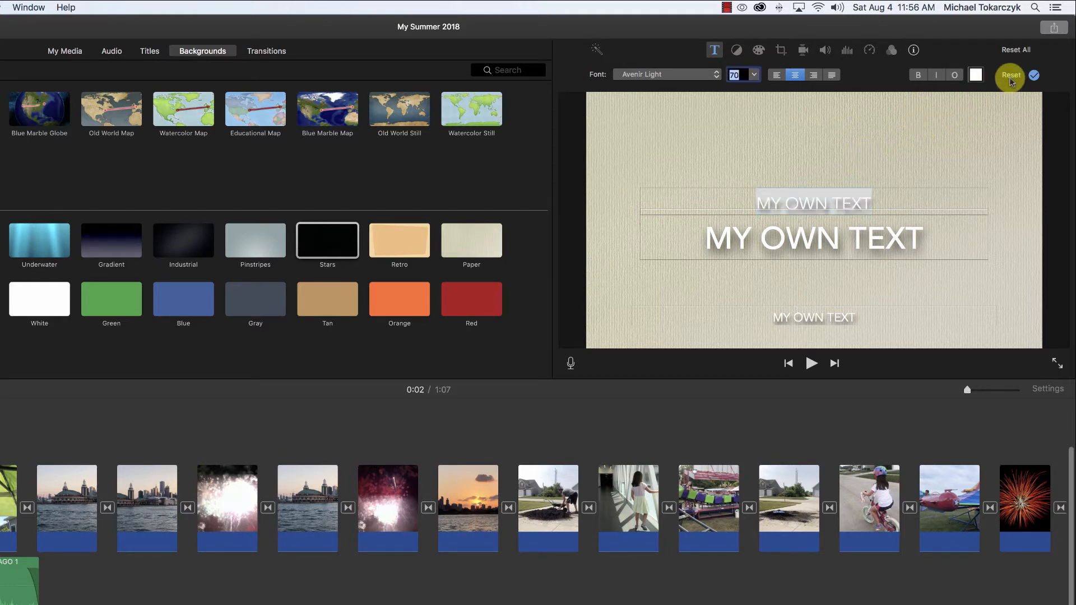
pyautogui.click(1034, 76)
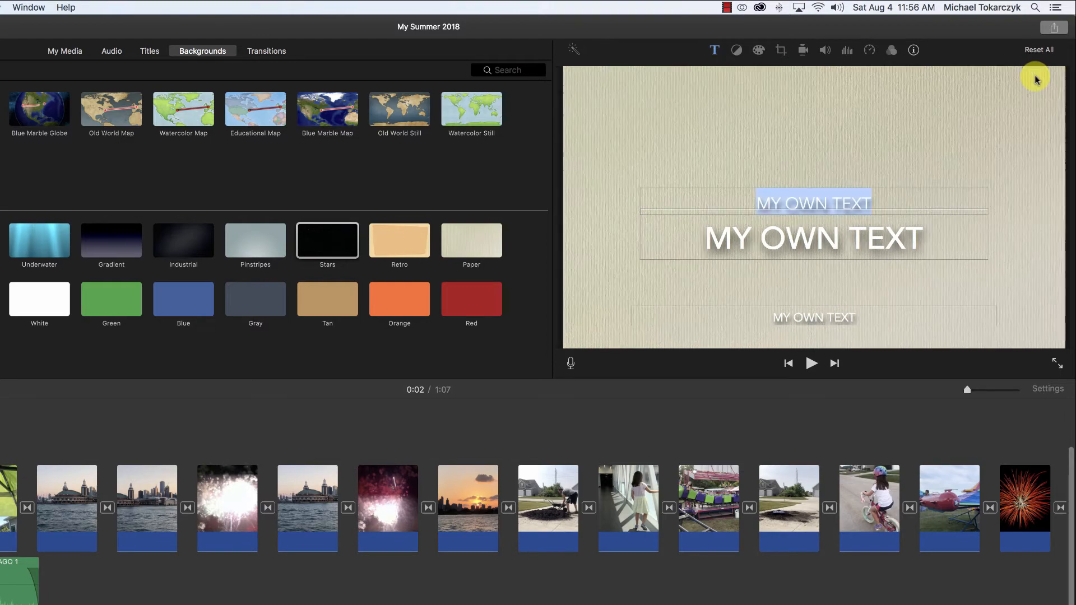